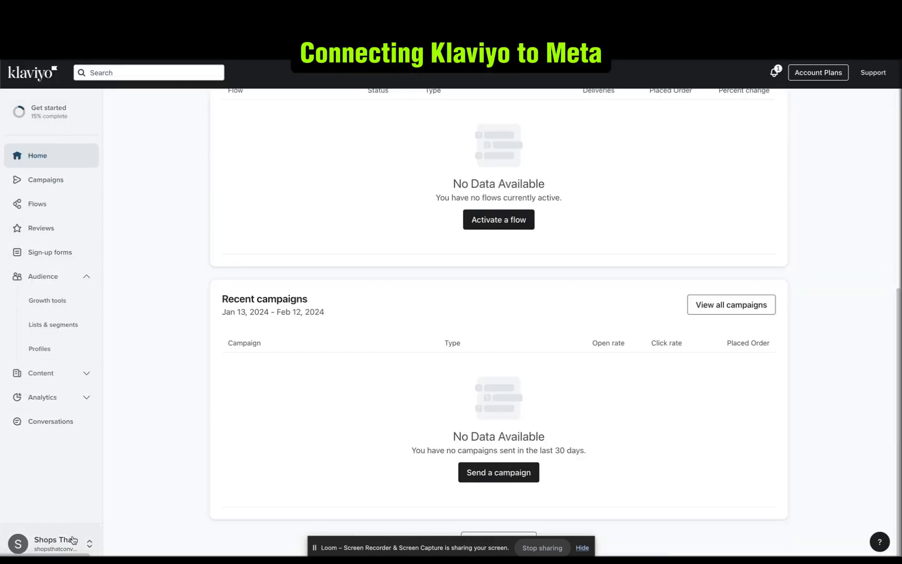
Step: Open the Facebook Advertising integration from the account's integrations
left_click(90, 546)
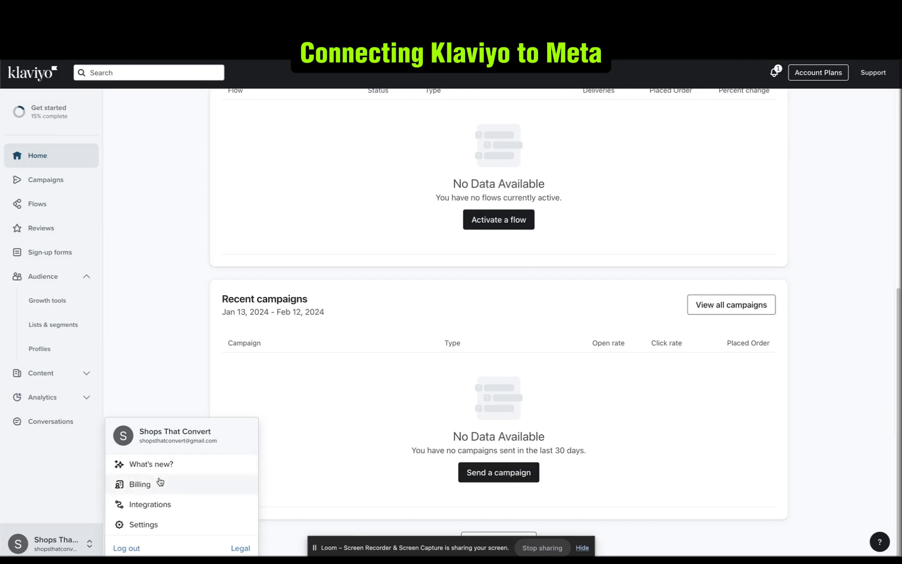
left_click(148, 506)
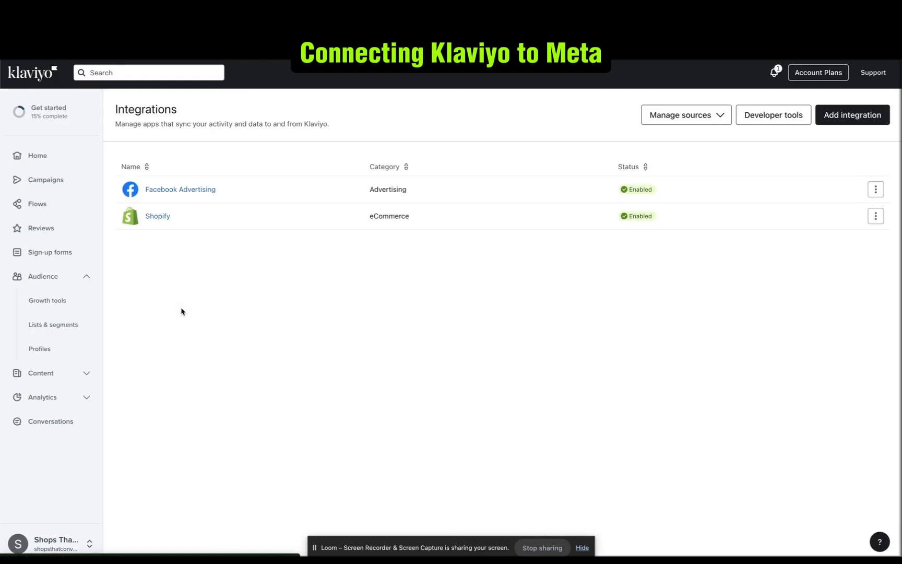
left_click(196, 193)
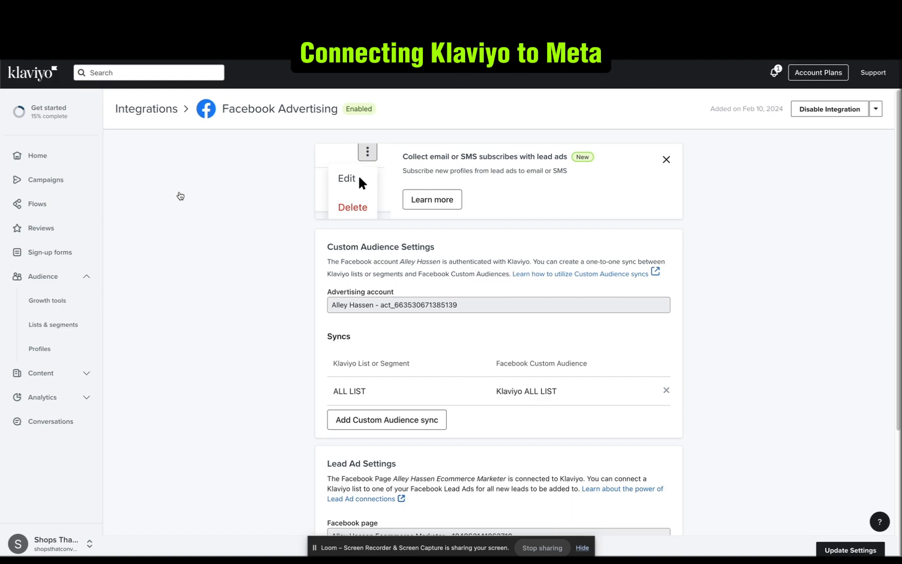
Step: Add a lead ad connection under Lead Ad Settings and choose Shops Email Opt-in as its Facebook lead ad
scroll(259, 344, "down", 2)
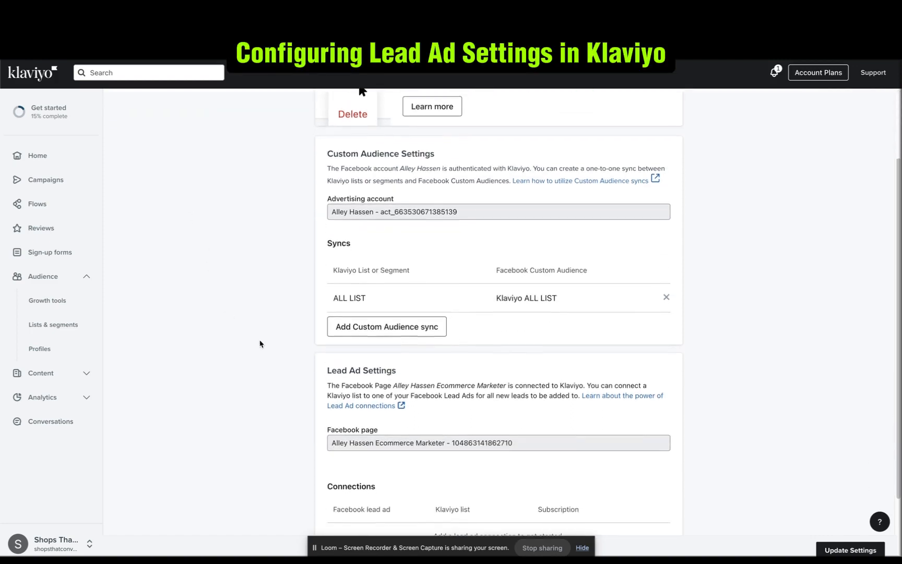
scroll(259, 343, "down", 2)
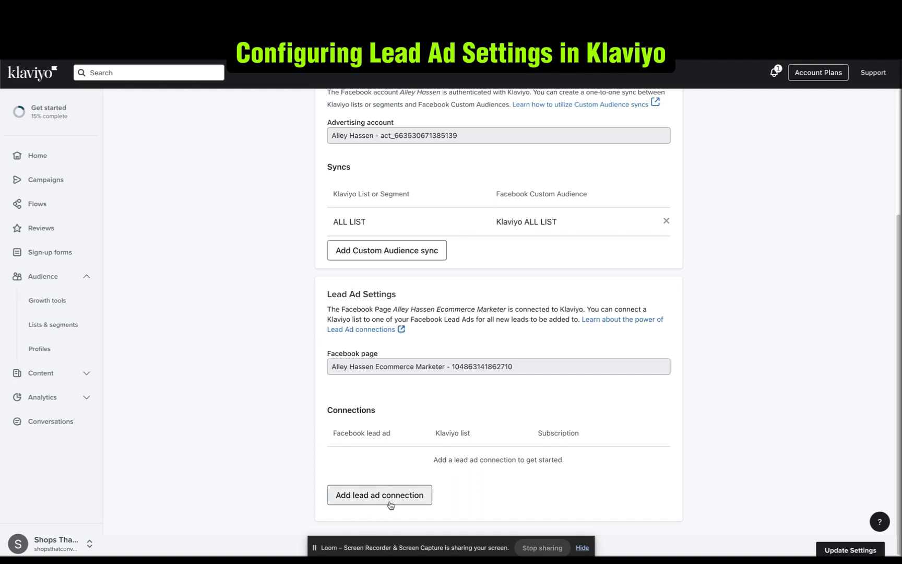
left_click(421, 503)
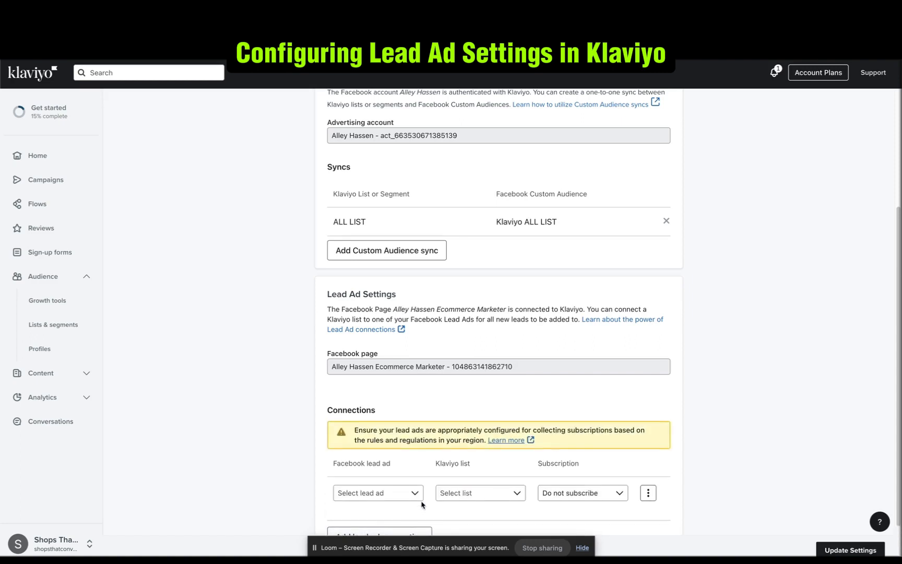
scroll(279, 469, "down", 1)
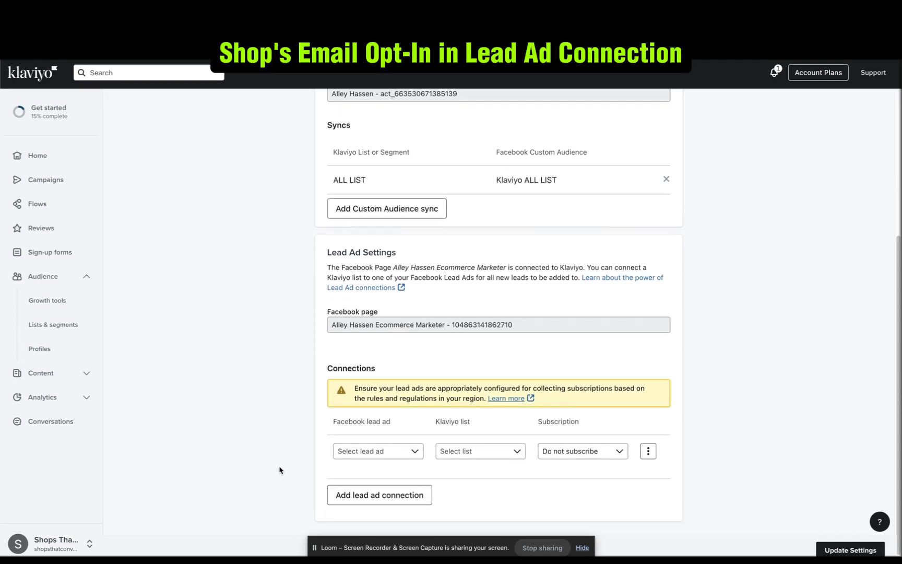
left_click(414, 450)
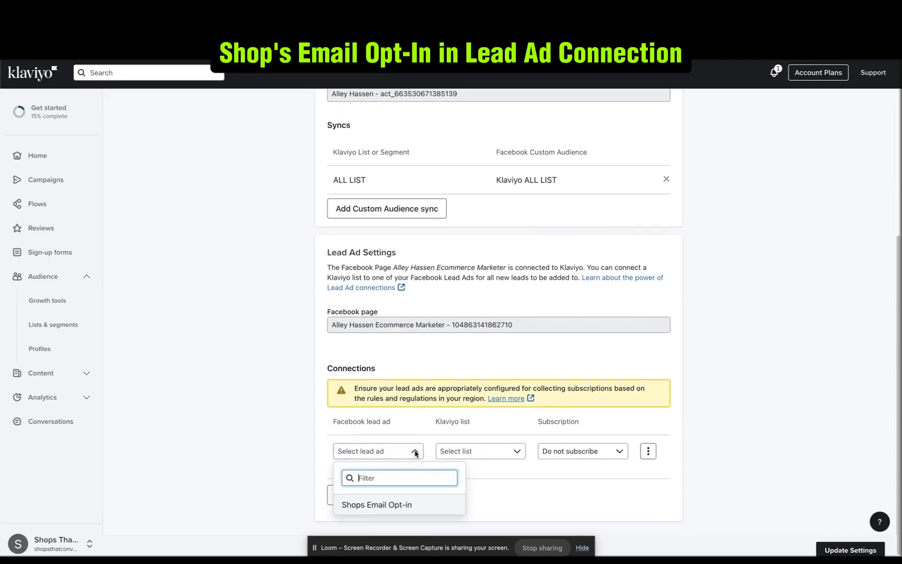
left_click(392, 506)
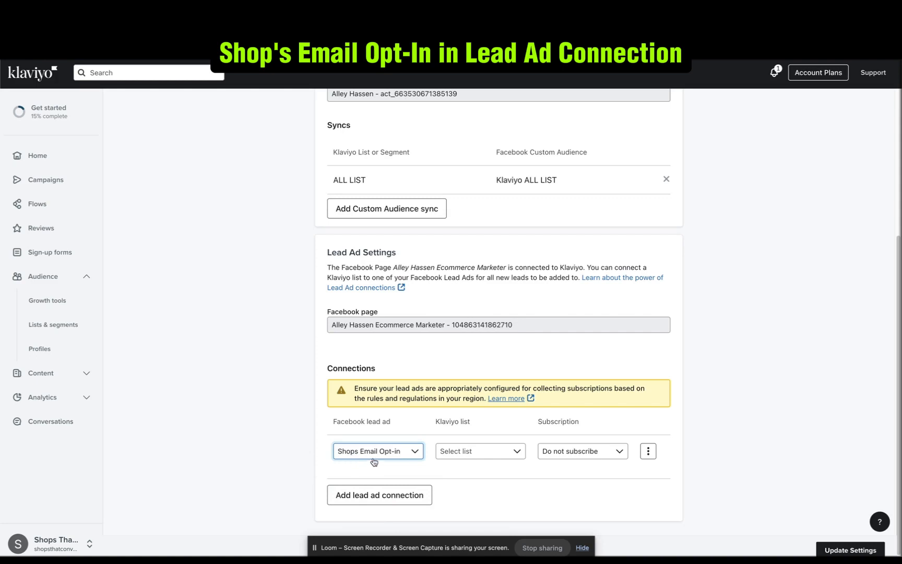
Step: Set the connection's Klaviyo list to ALL LIST and its subscription to Subscribe to email, and save the integration settings
left_click(495, 454)
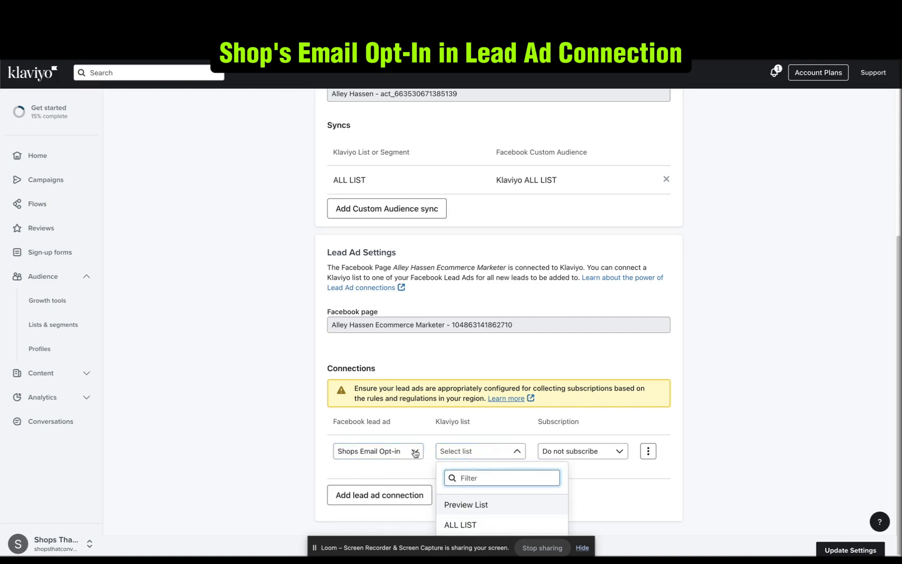
left_click(478, 527)
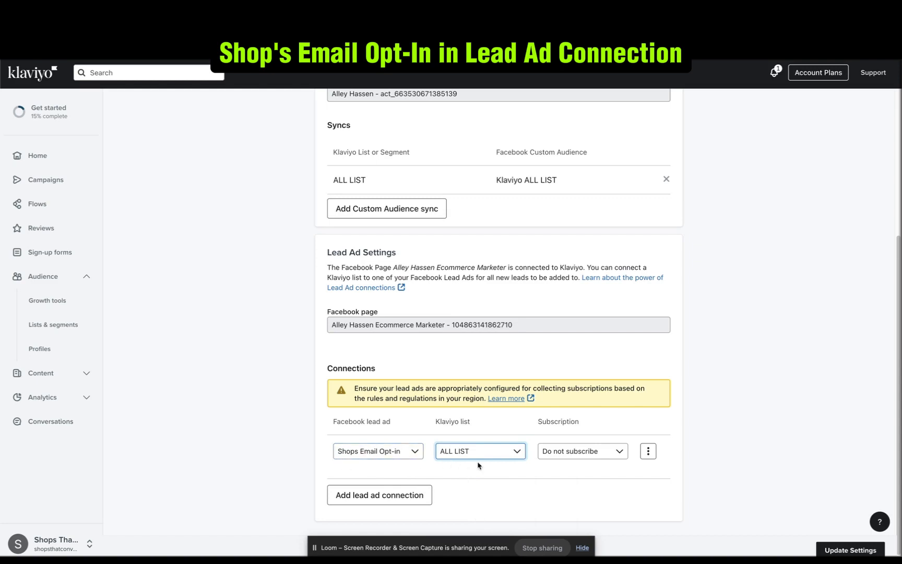
left_click(613, 452)
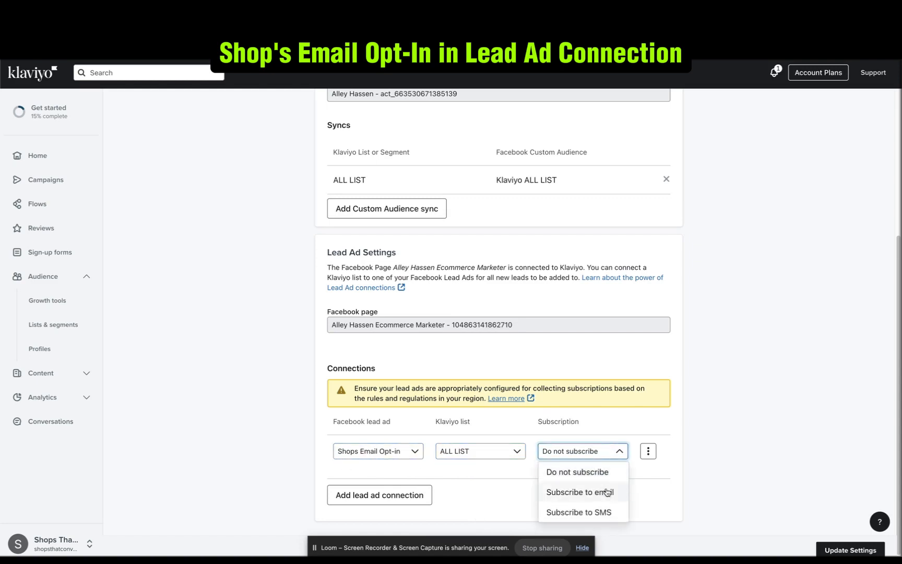
left_click(608, 492)
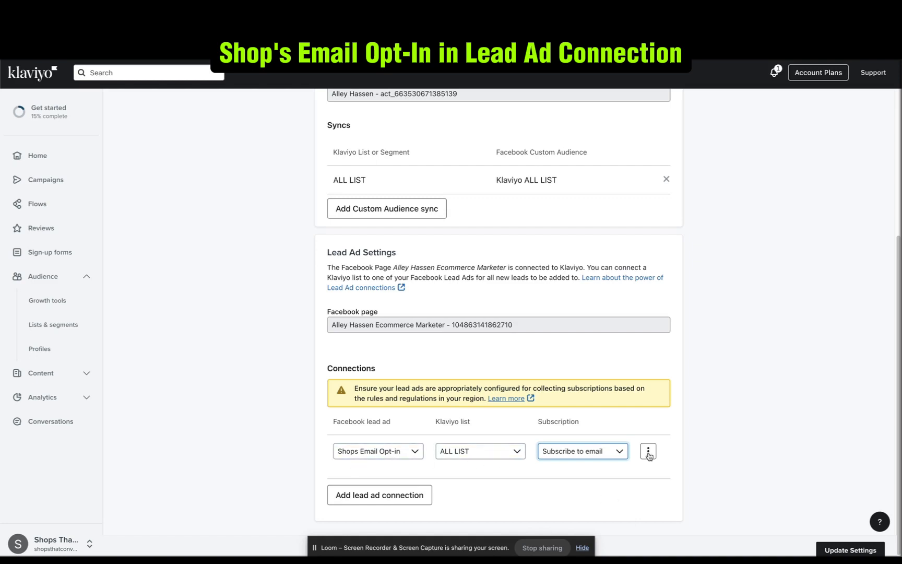
left_click(830, 550)
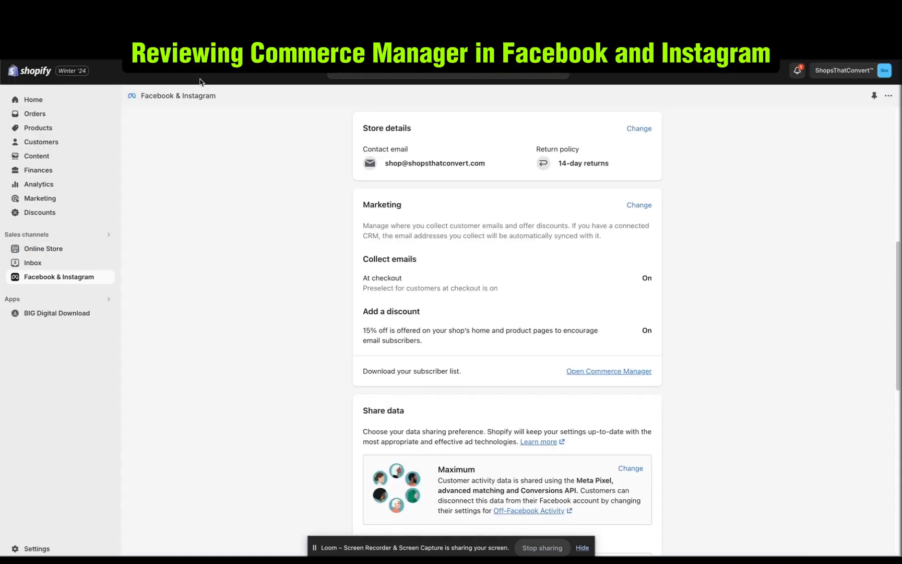
Step: From the marketing settings of Shopify's Facebook & Instagram channel, open Commerce Manager and show the Marketing list section under Promotions
scroll(320, 219, "down", 3)
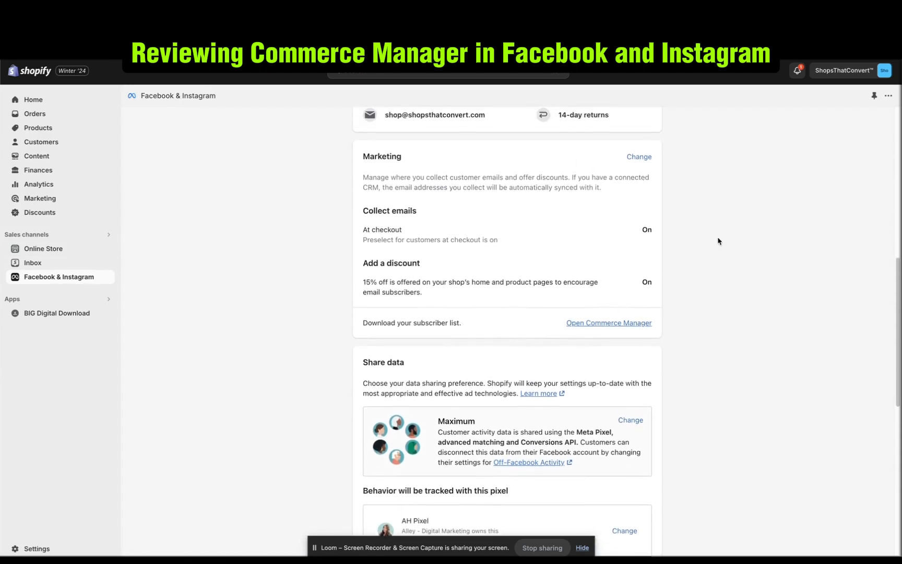
left_click(631, 326)
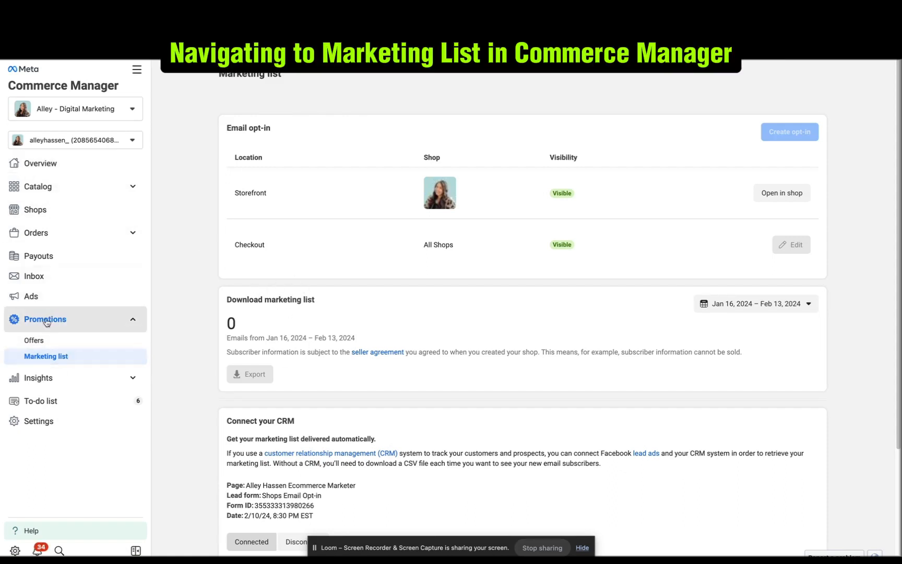
left_click(140, 325)
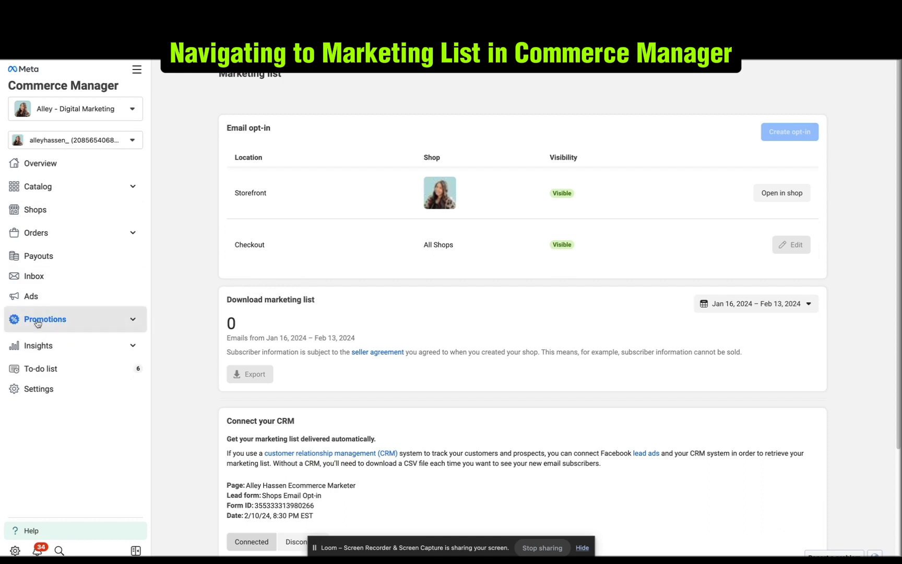
left_click(133, 320)
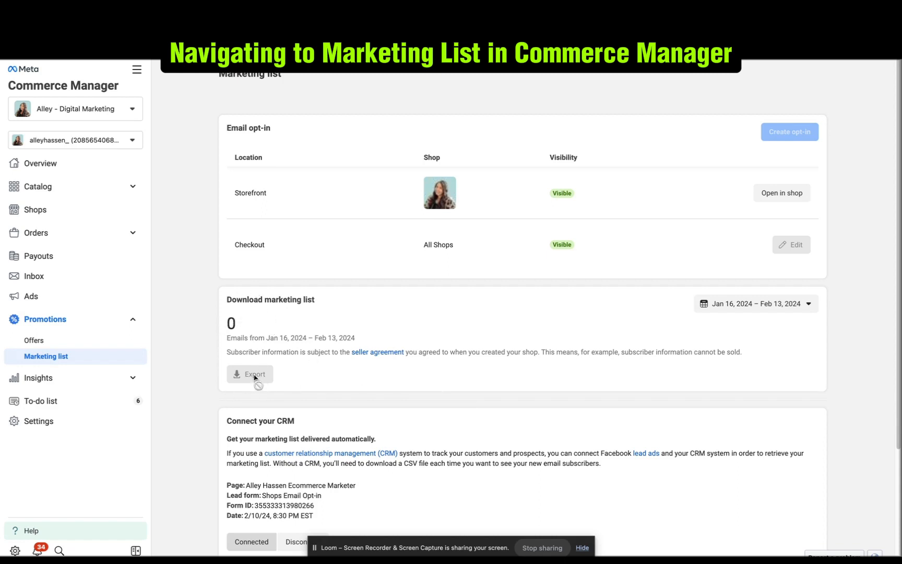
Step: Mark the Shops Email Opt-in lead form as connected to the Klaviyo CRM
scroll(212, 389, "down", 3)
scroll(212, 389, "down", 1)
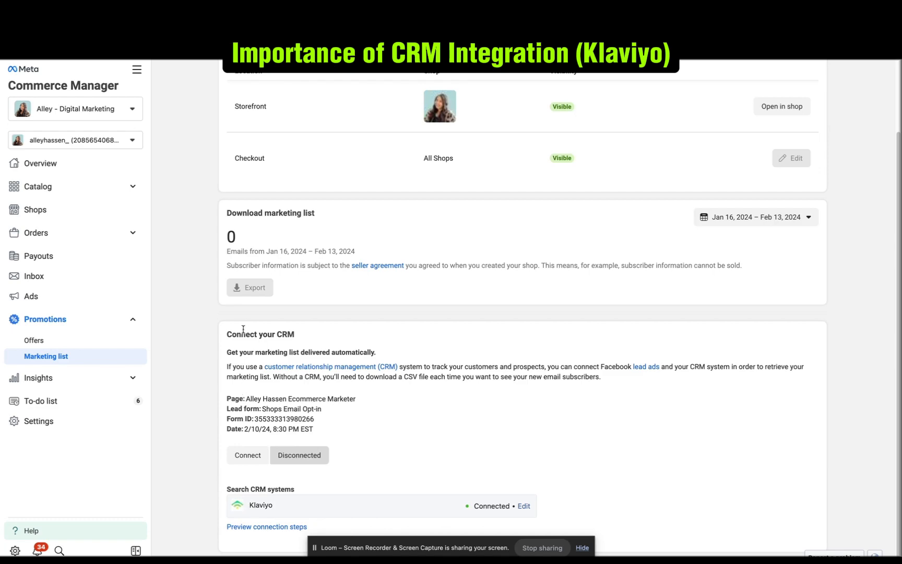
left_click(241, 463)
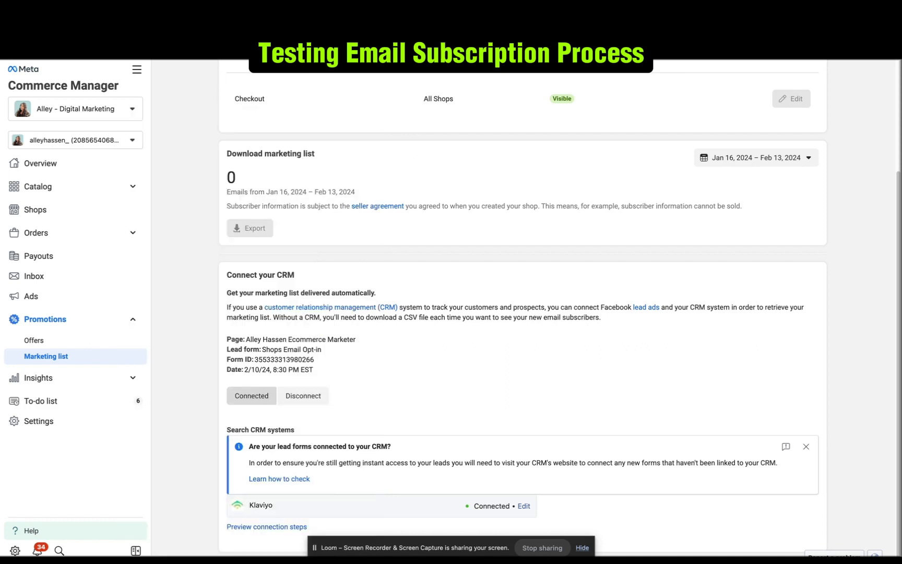
Step: Reload the marketing list page and check the collected email count and the CRM connection
key("super+r")
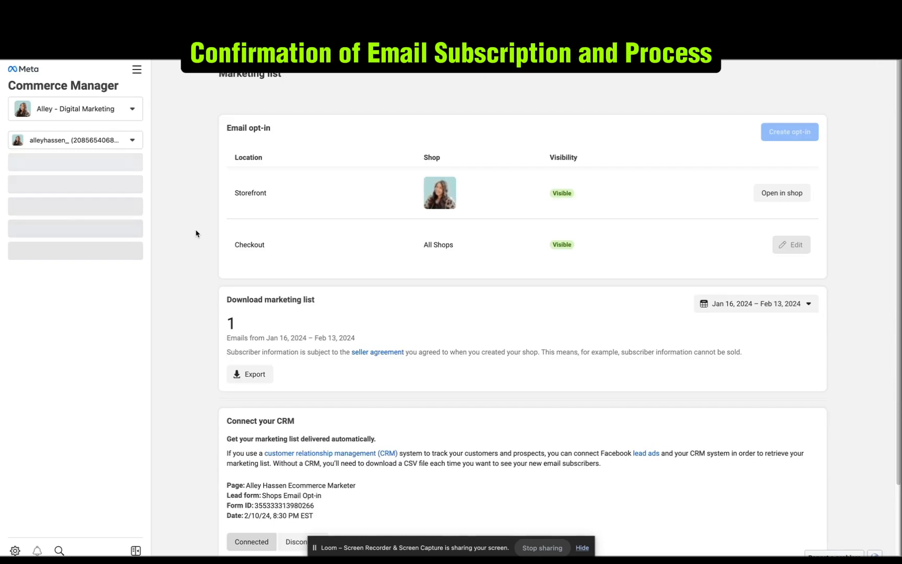
scroll(203, 374, "down", 3)
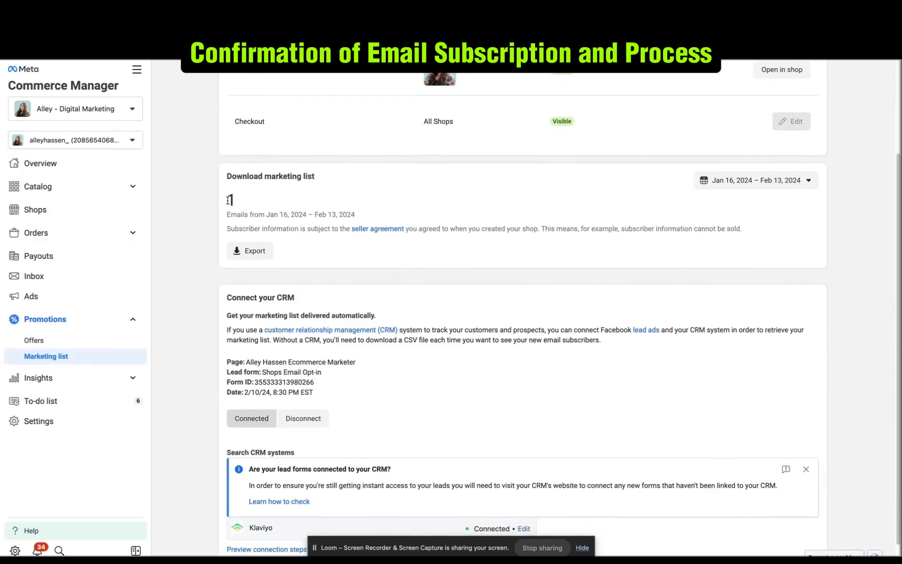
scroll(204, 275, "down", 1)
scroll(203, 276, "up", 1)
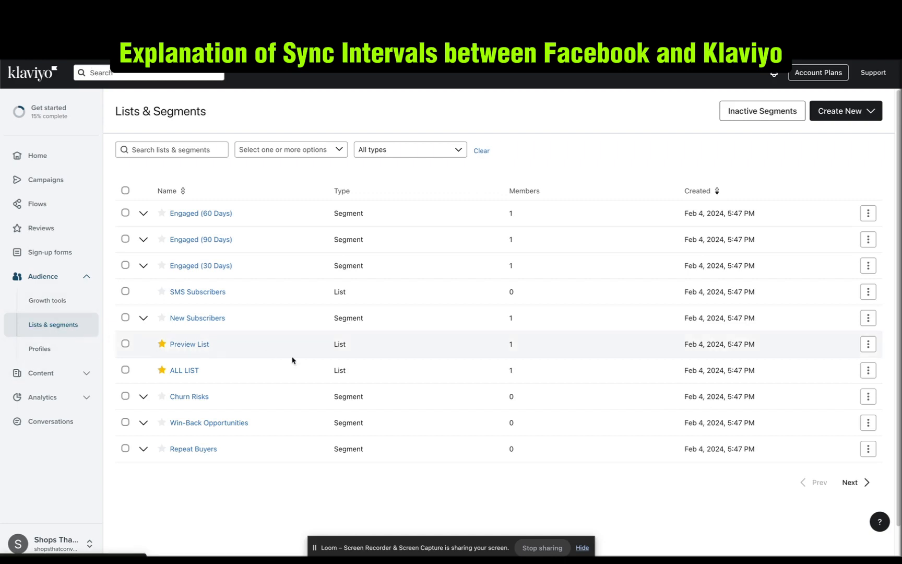
Step: View the members of ALL LIST in Klaviyo and export the marketing list from Commerce Manager
left_click(178, 371)
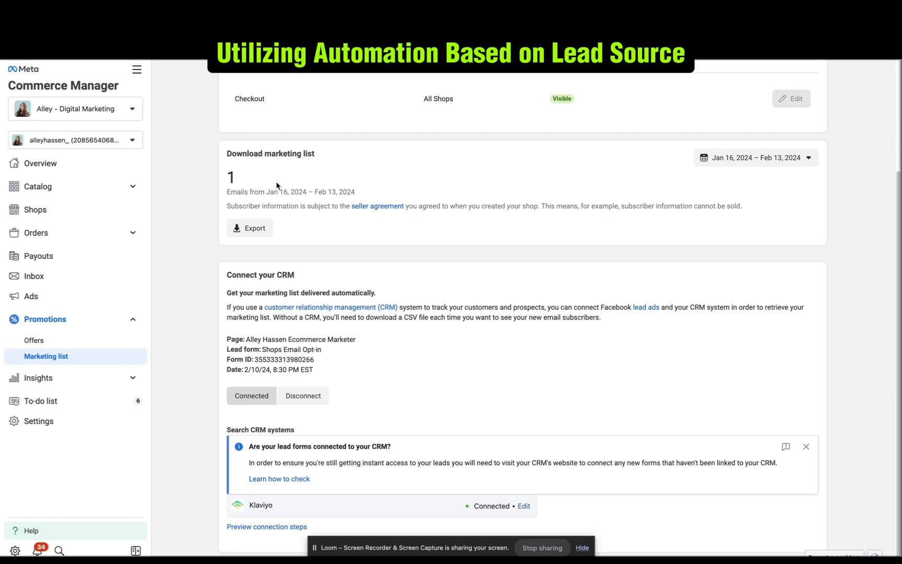
left_click(251, 231)
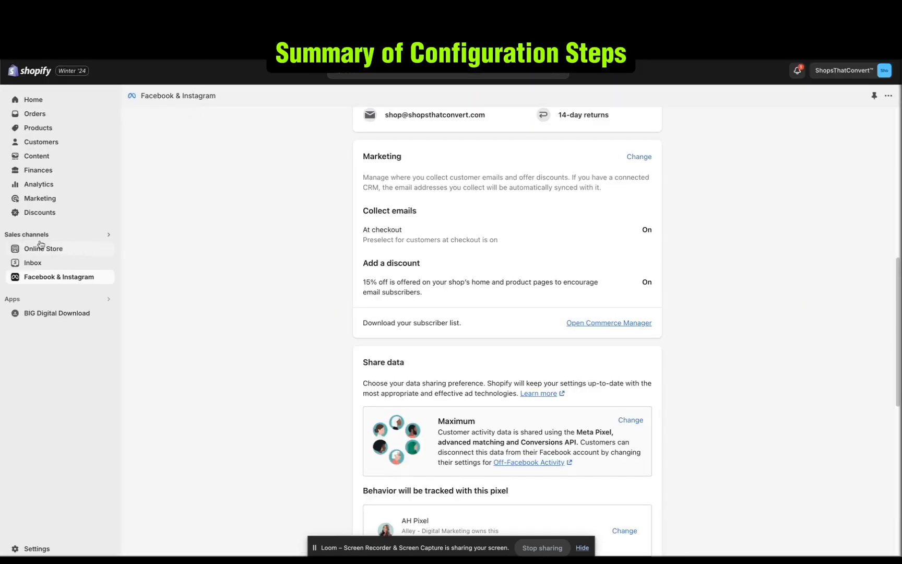
Step: In Shopify's Facebook & Instagram settings, review the marketing options for collecting emails at checkout and offering a subscriber discount
scroll(225, 238, "up", 8)
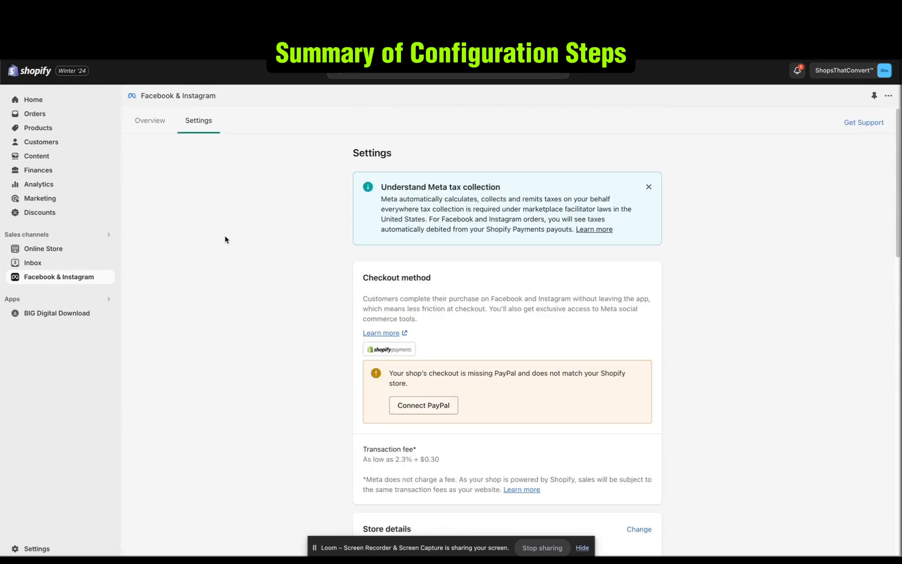
scroll(288, 365, "down", 7)
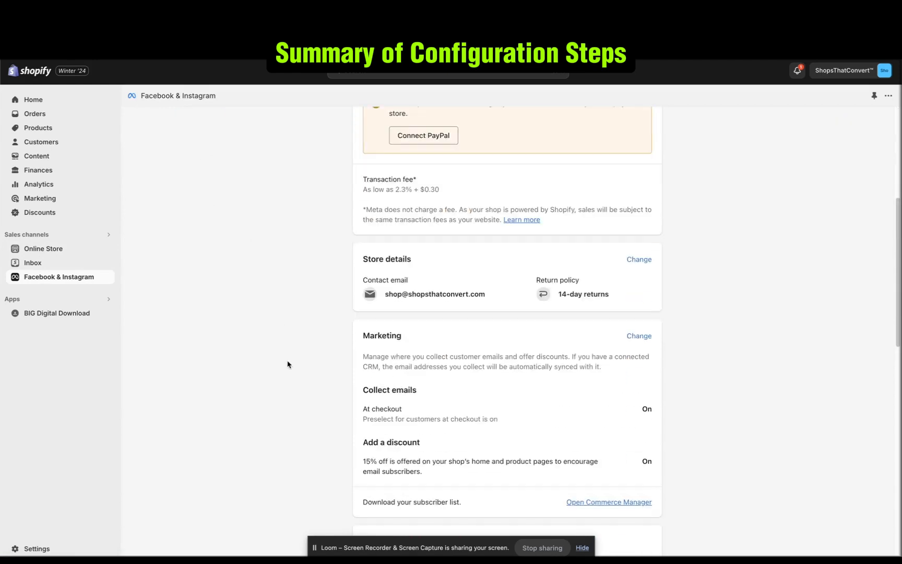
scroll(288, 364, "down", 1)
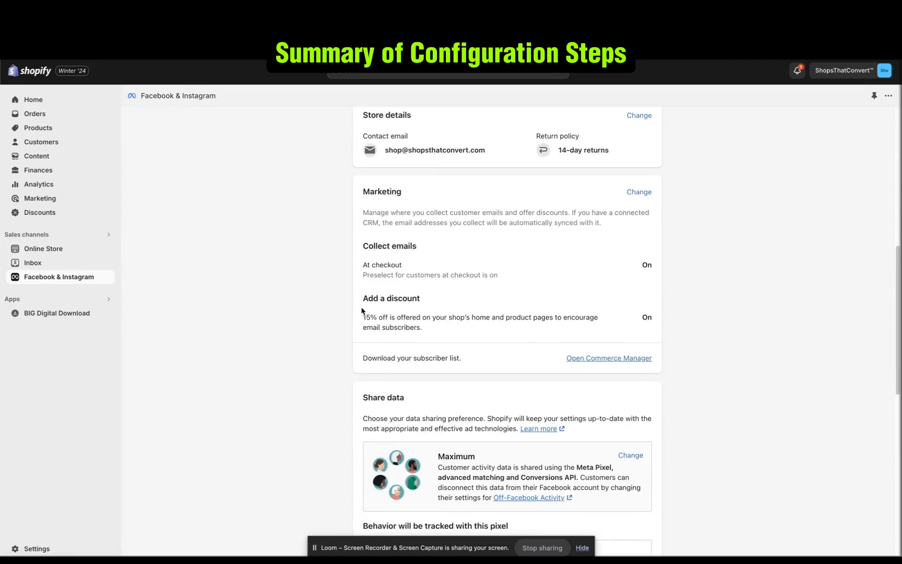
left_click(637, 192)
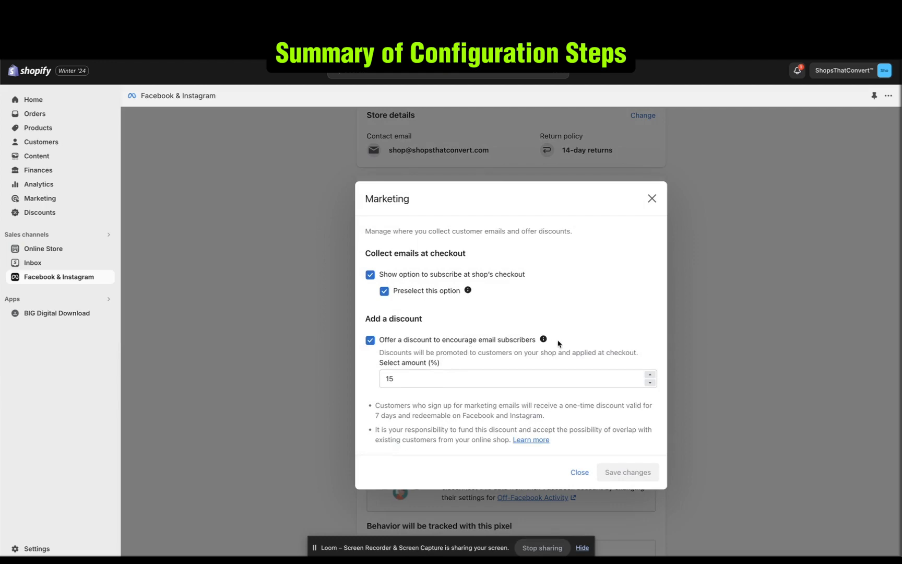
left_click(652, 198)
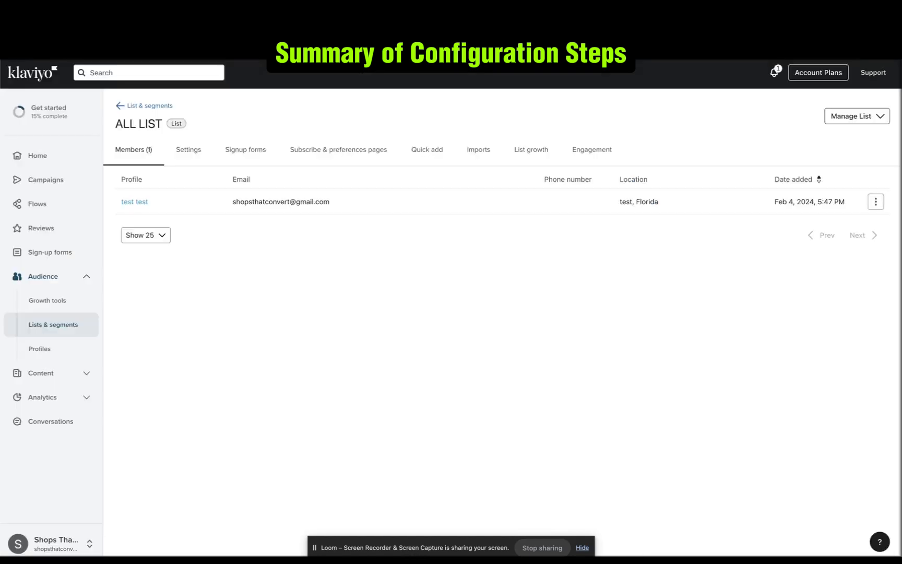
Step: Switch to Klaviyo and review the Facebook Advertising integration's custom audience sync and lead ad settings
left_click(90, 546)
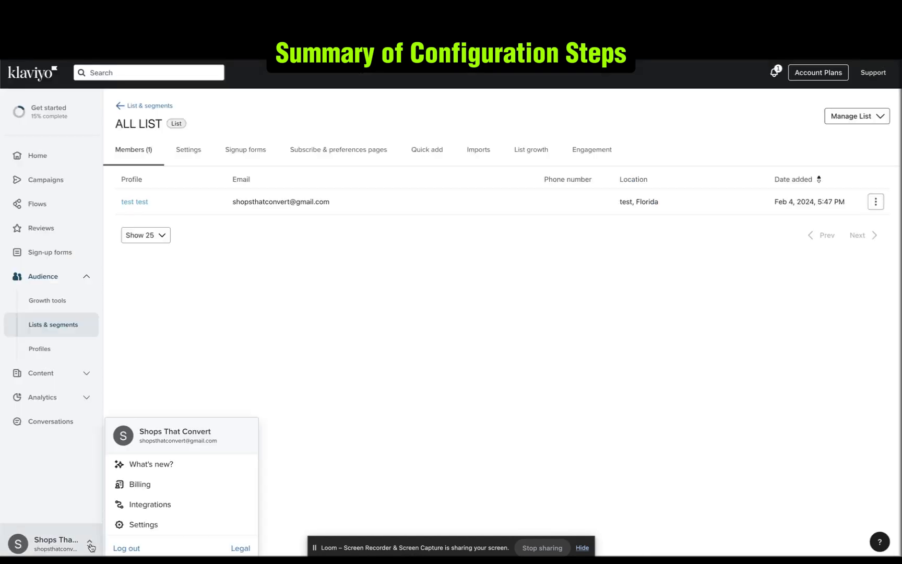
left_click(137, 507)
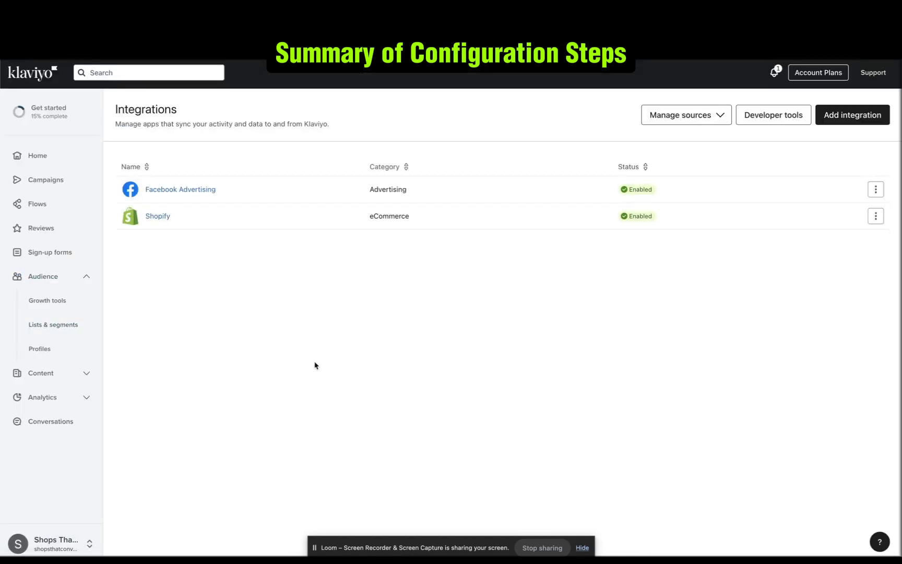
left_click(184, 191)
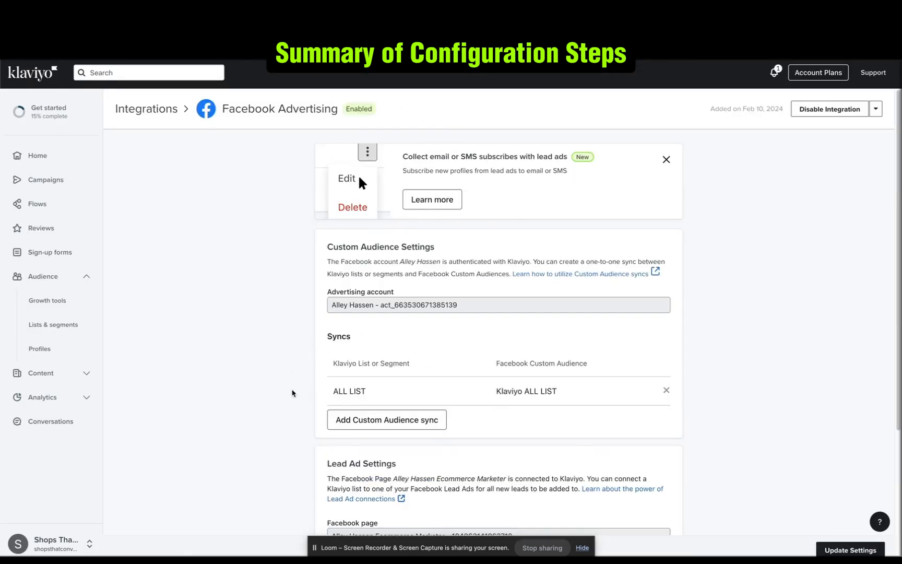
scroll(292, 389, "down", 3)
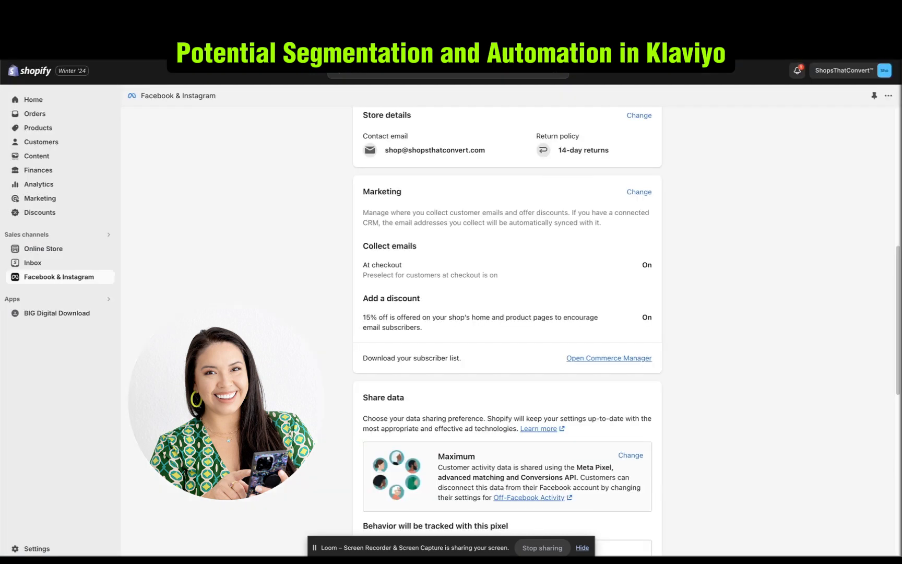
scroll(243, 281, "up", 8)
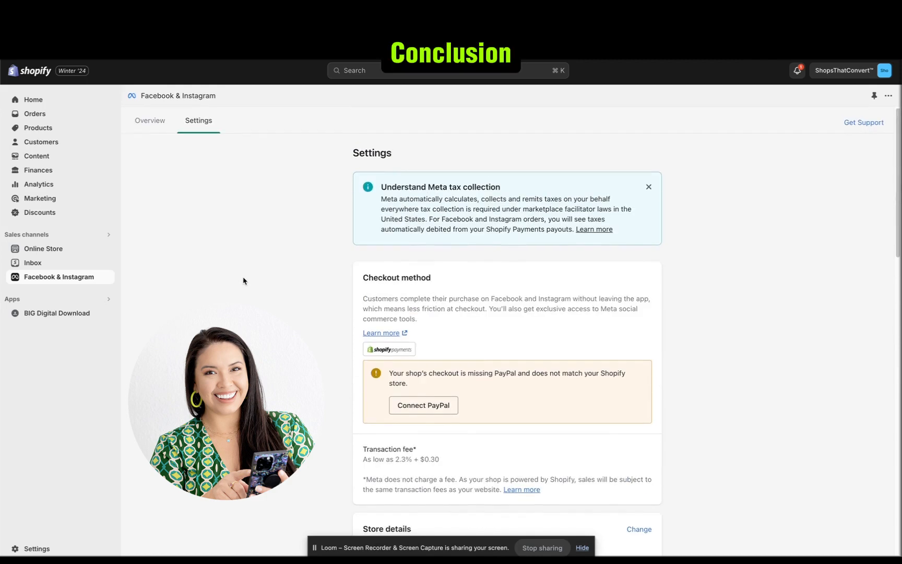
scroll(243, 281, "down", 5)
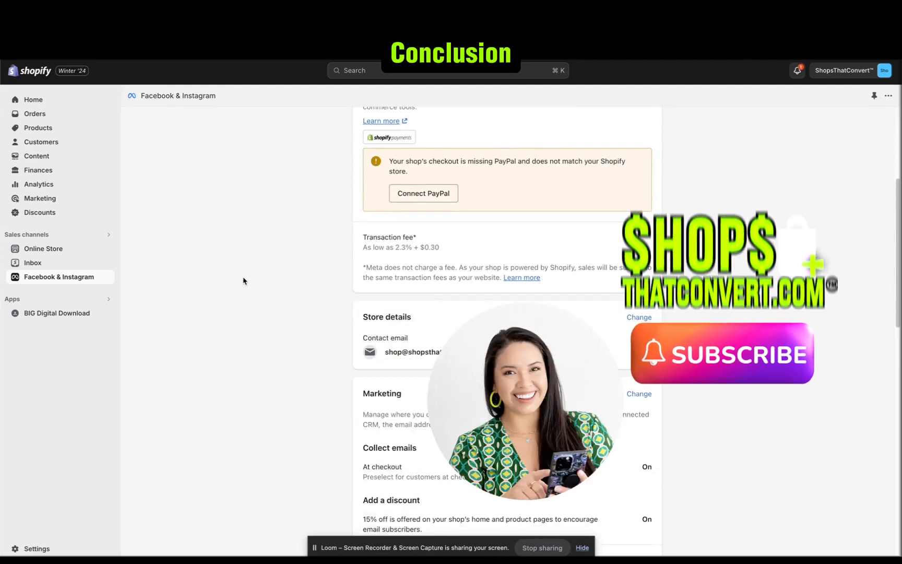
scroll(244, 281, "down", 4)
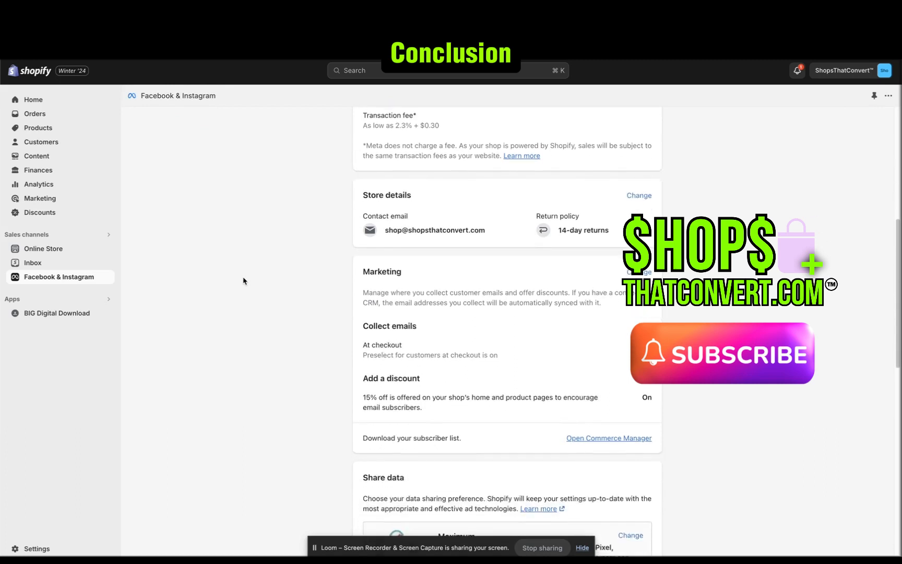